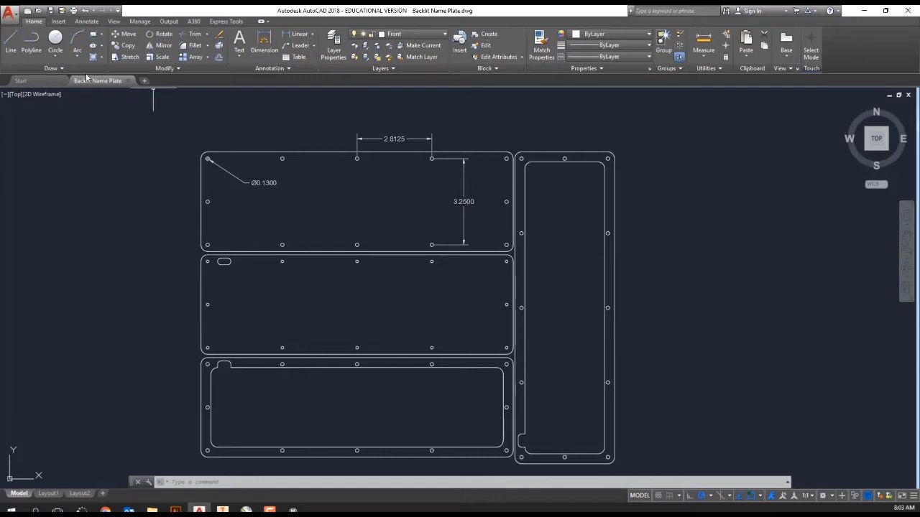
# Start saving a copy of the drawing and choose the H: network drive as its destination.
pyautogui.click(63, 11)
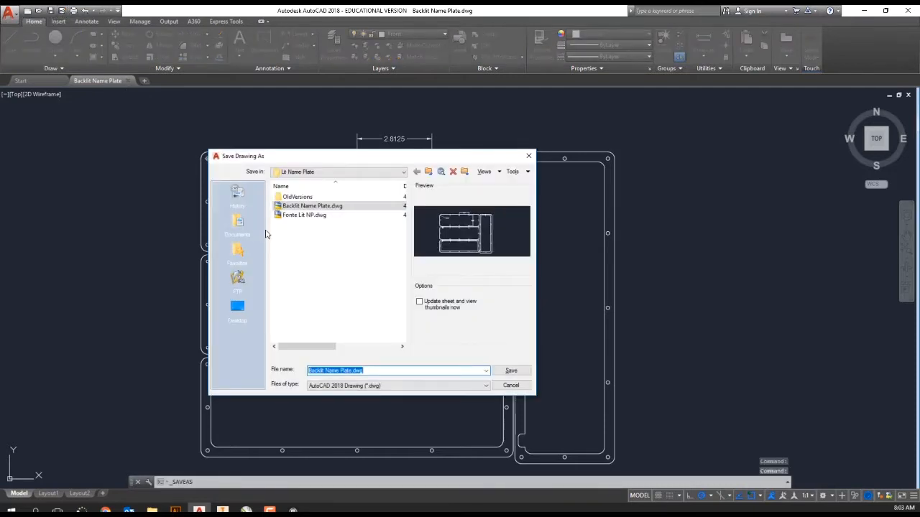
pyautogui.click(402, 172)
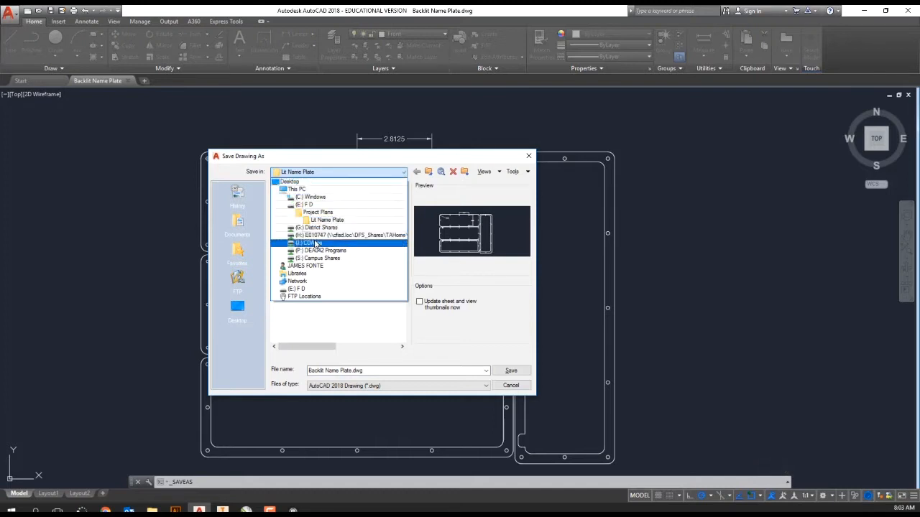
pyautogui.click(369, 173)
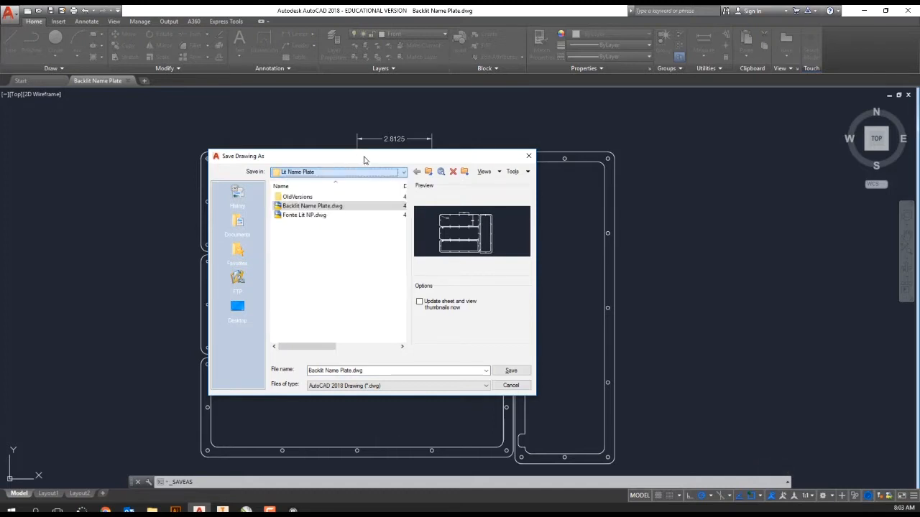
pyautogui.click(405, 173)
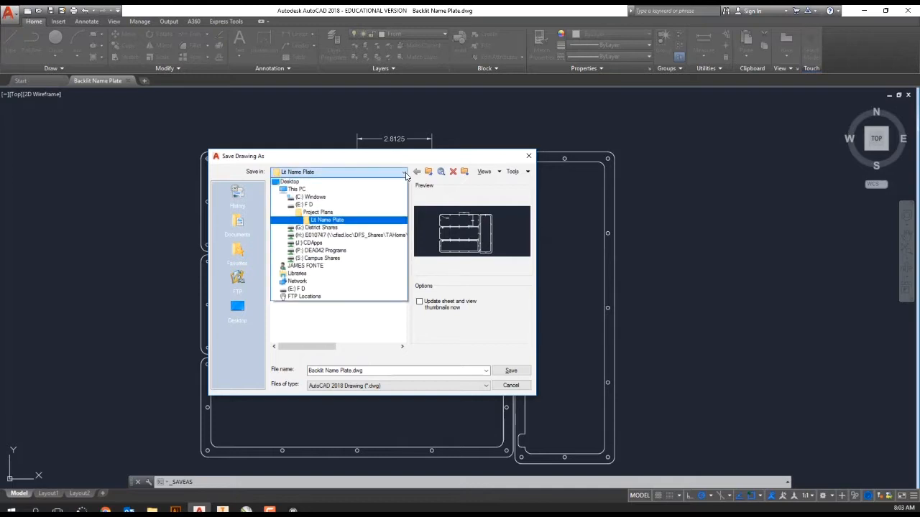
pyautogui.click(297, 238)
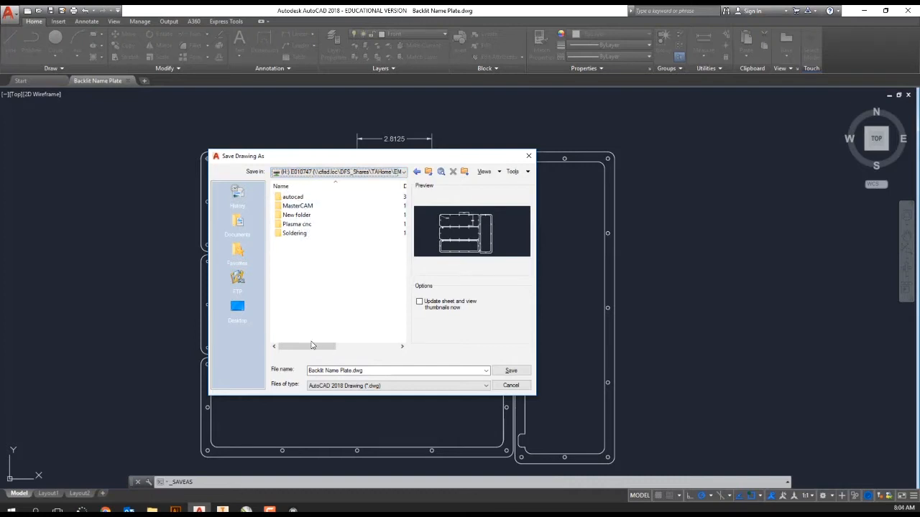
# Name the drawing copy with the last name followed by "nameplate p0".
pyautogui.click(357, 371)
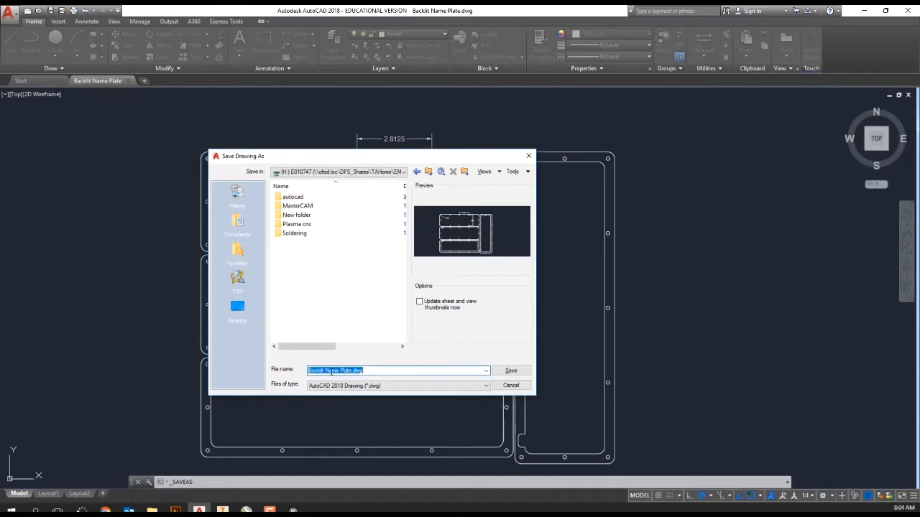
pyautogui.click(328, 370)
pyautogui.doubleClick(342, 370)
pyautogui.click(341, 370)
pyautogui.moveTo(368, 370); pyautogui.dragTo(306, 370)
pyautogui.write('Fonte nameplate p0')
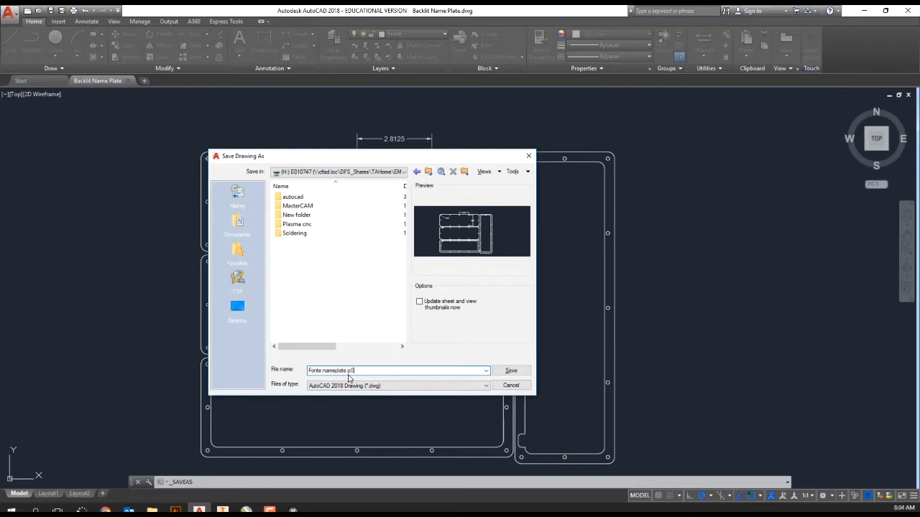
# Set the file type to AutoCAD 2000/LT2000 DXF (*.dxf) and save the drawing copy.
pyautogui.click(487, 387)
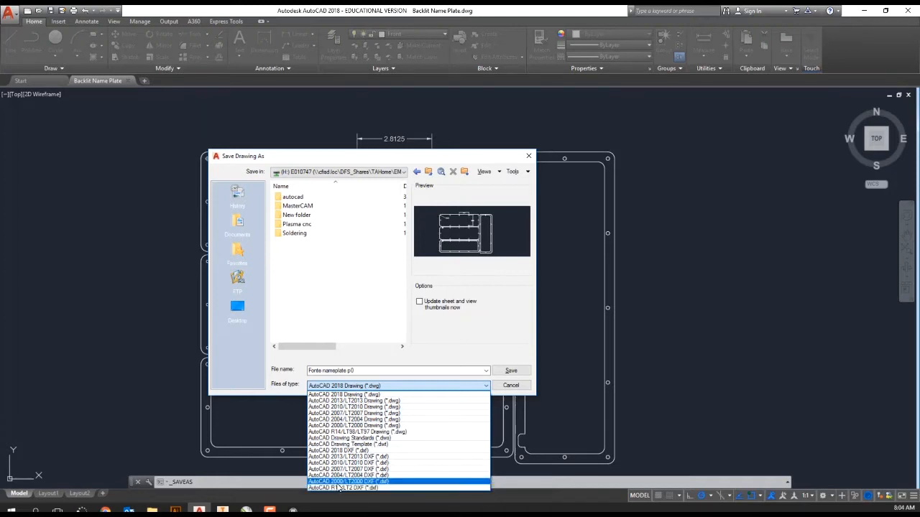
pyautogui.click(340, 483)
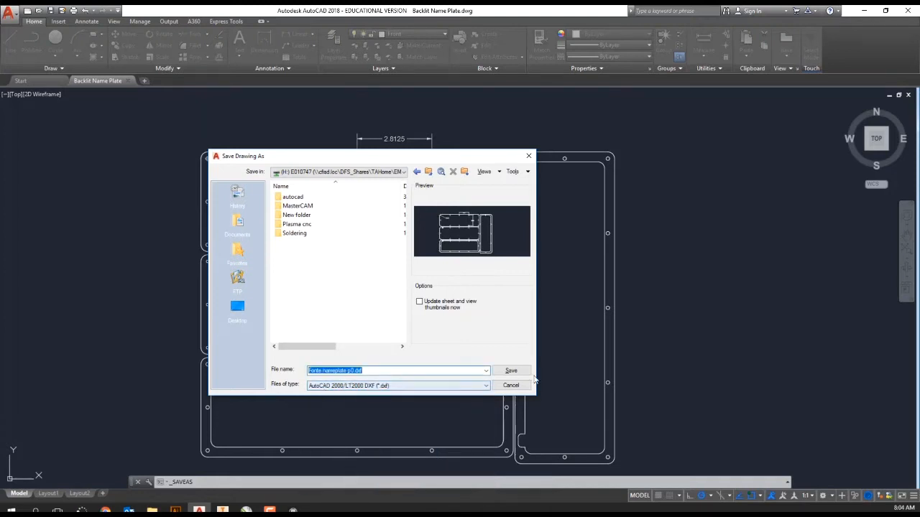
pyautogui.click(511, 371)
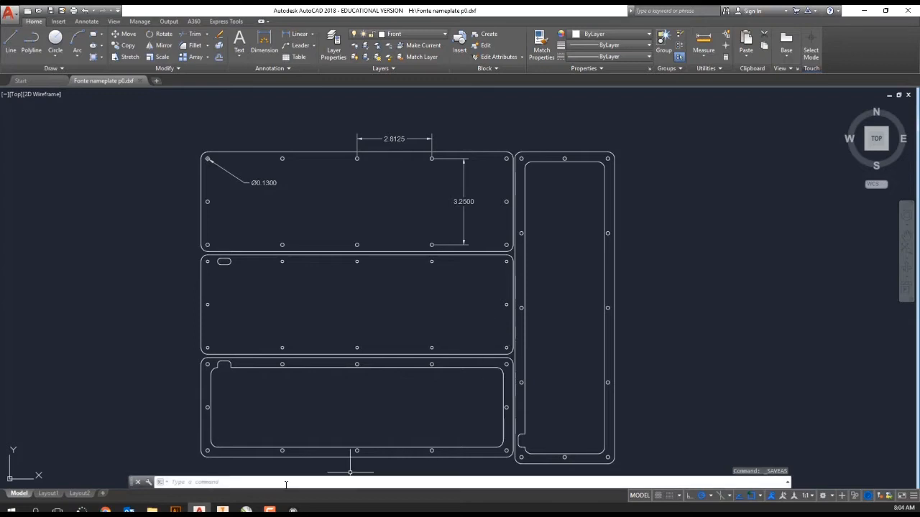
# Switch to CorelDRAW, close Lit Name Plate.cdr without saving changes, close the other nameplate document, and exit the program.
pyautogui.moveTo(246, 510)
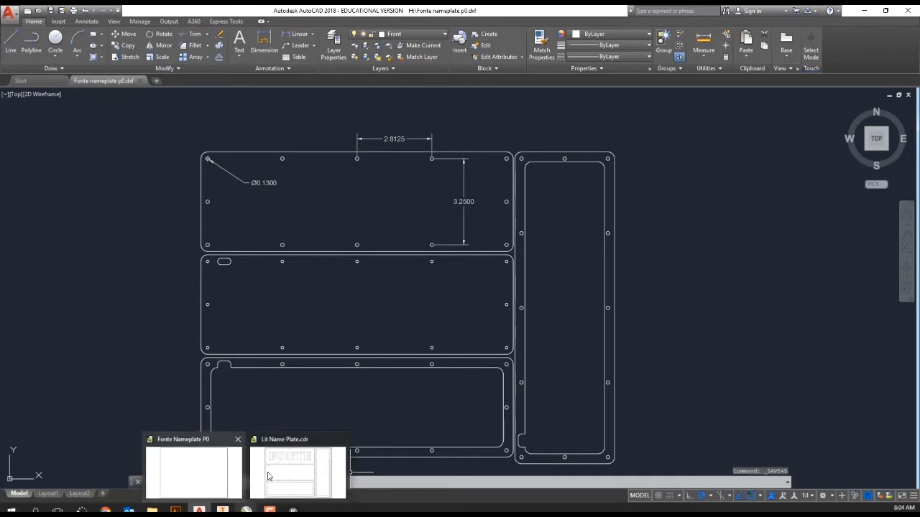
pyautogui.moveTo(343, 441)
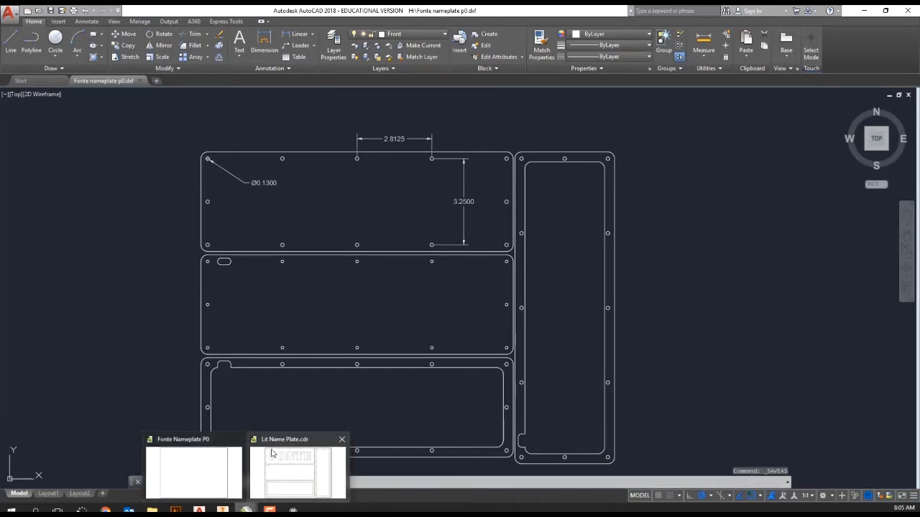
pyautogui.moveTo(266, 442)
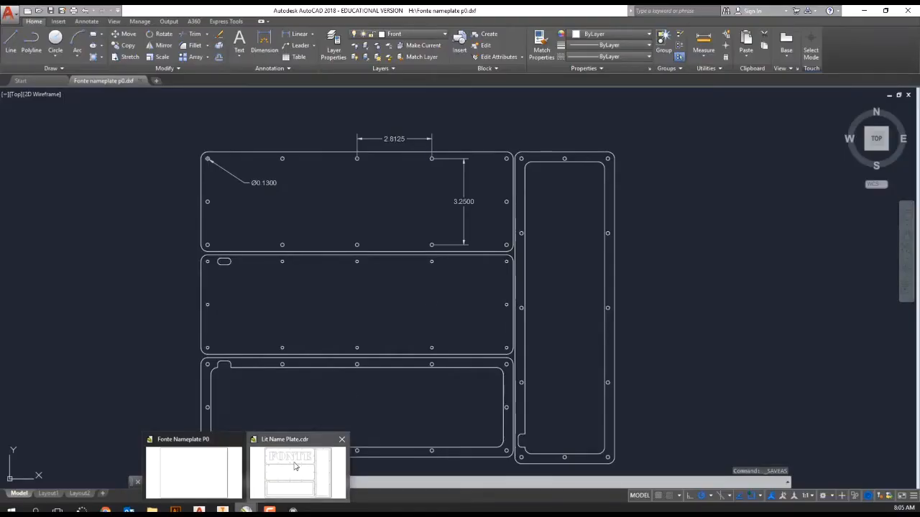
pyautogui.click(296, 467)
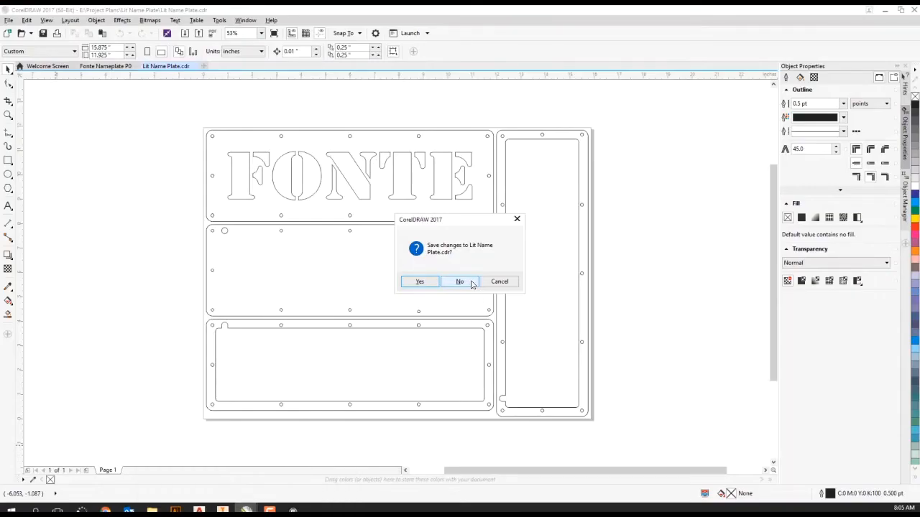
pyautogui.click(463, 283)
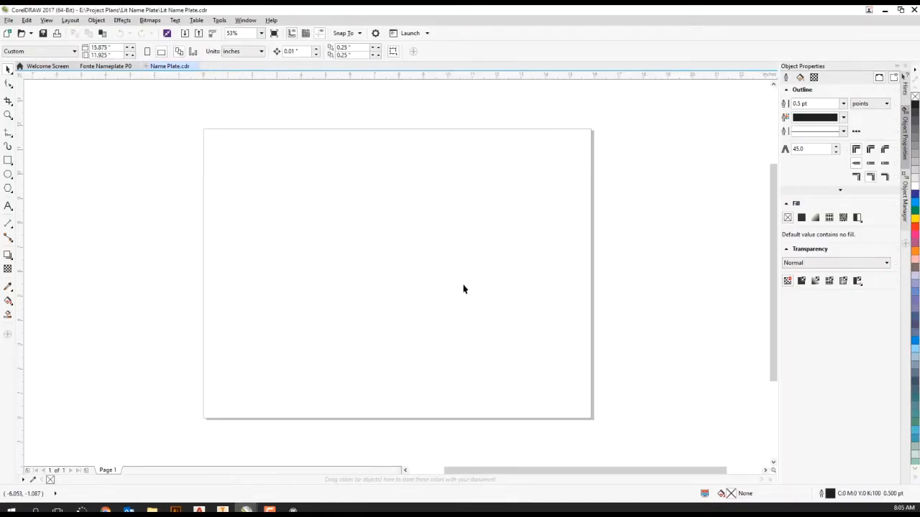
pyautogui.click(139, 66)
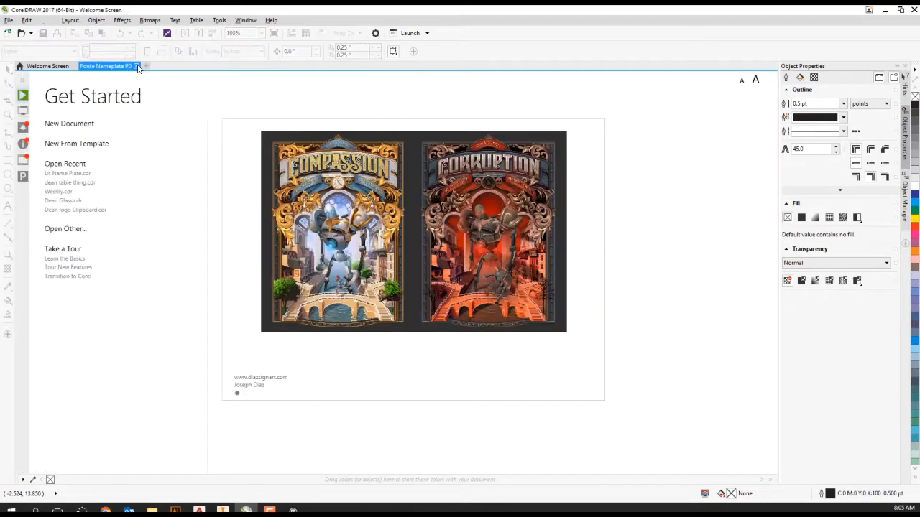
pyautogui.click(914, 9)
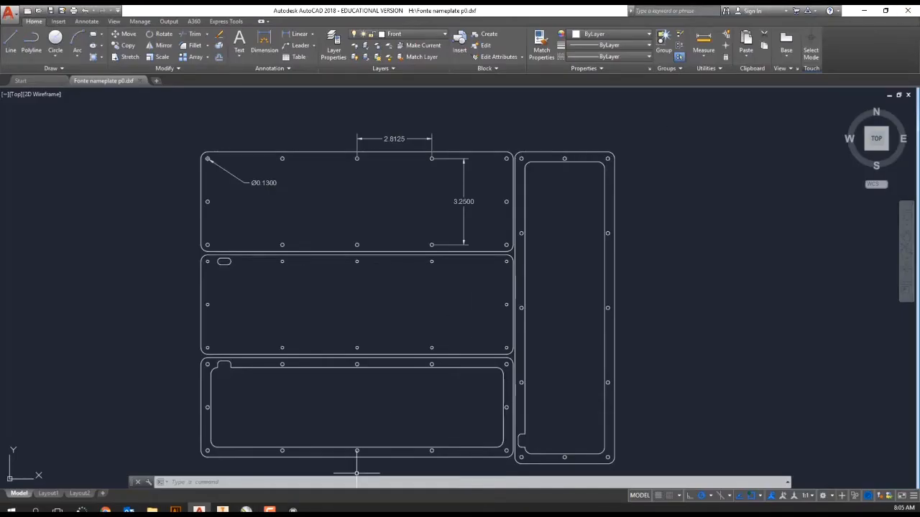
# Launch CorelDRAW 2017 (64-Bit) from the CorelDRAW Graphics Suite folder, skip the account sign-in, and dismiss the sign-in notice.
pyautogui.click(12, 510)
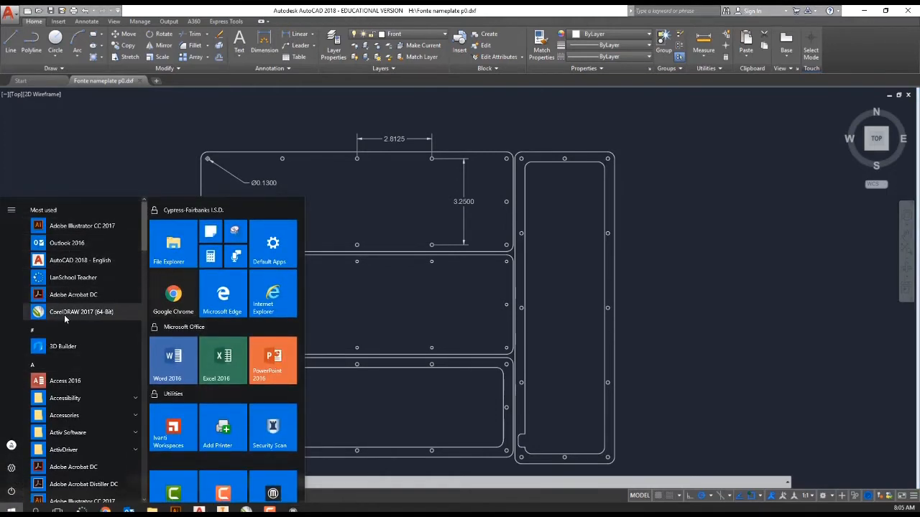
pyautogui.scroll(-5, 64, 315)
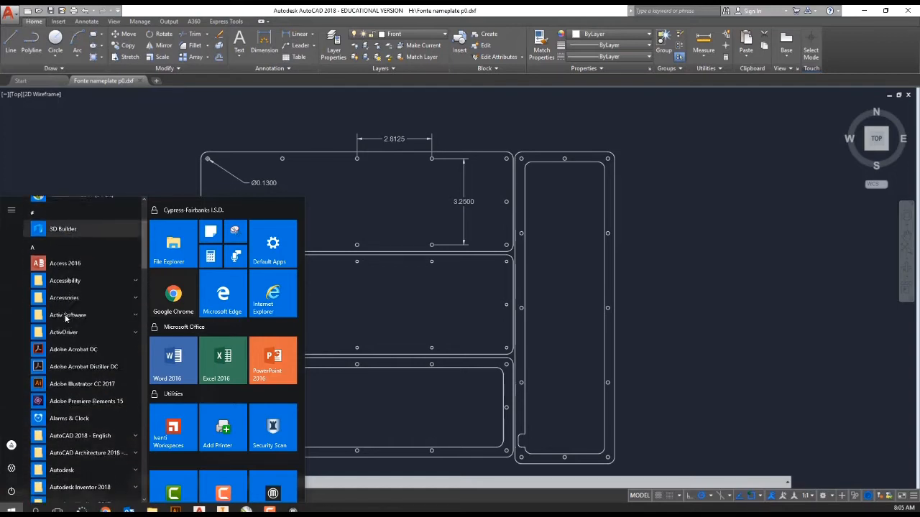
pyautogui.scroll(-6, 66, 318)
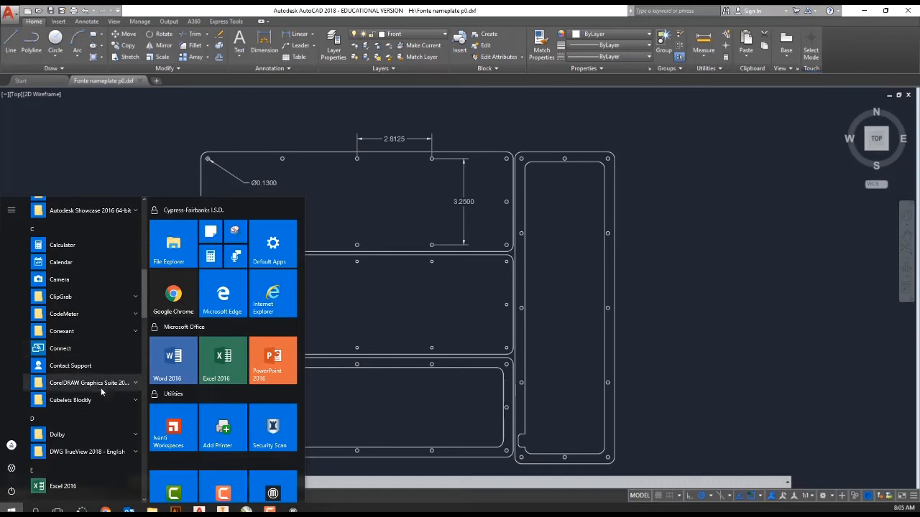
pyautogui.click(103, 386)
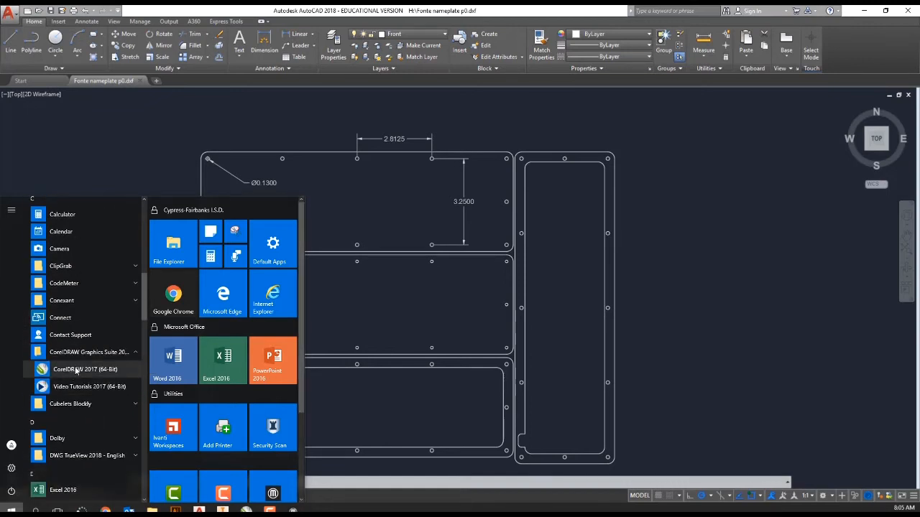
pyautogui.click(76, 370)
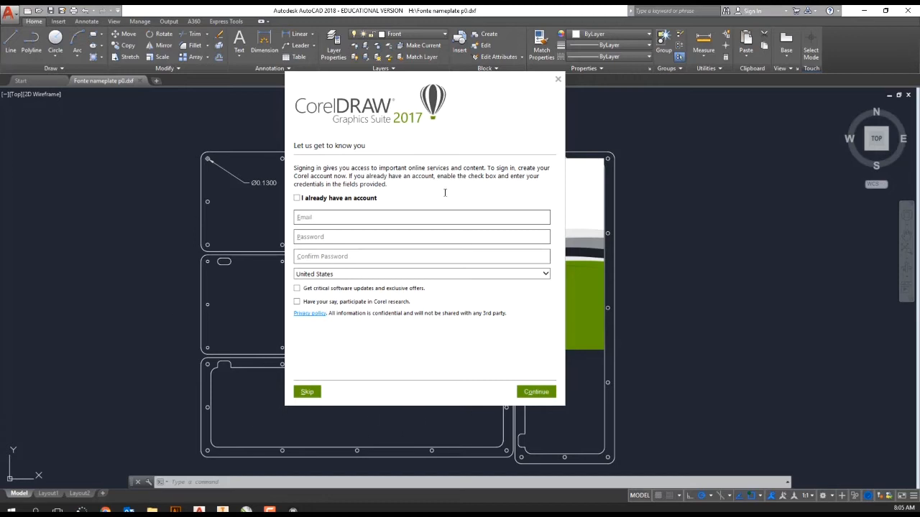
pyautogui.click(310, 392)
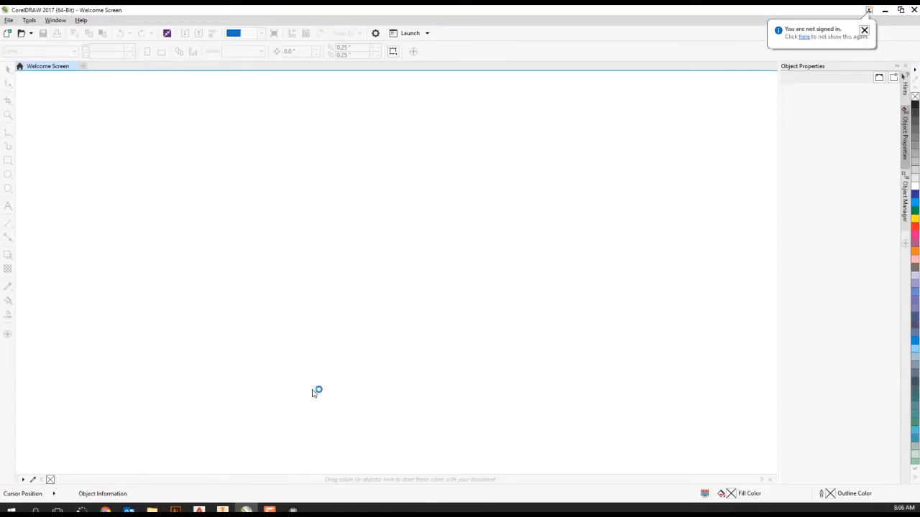
pyautogui.click(865, 31)
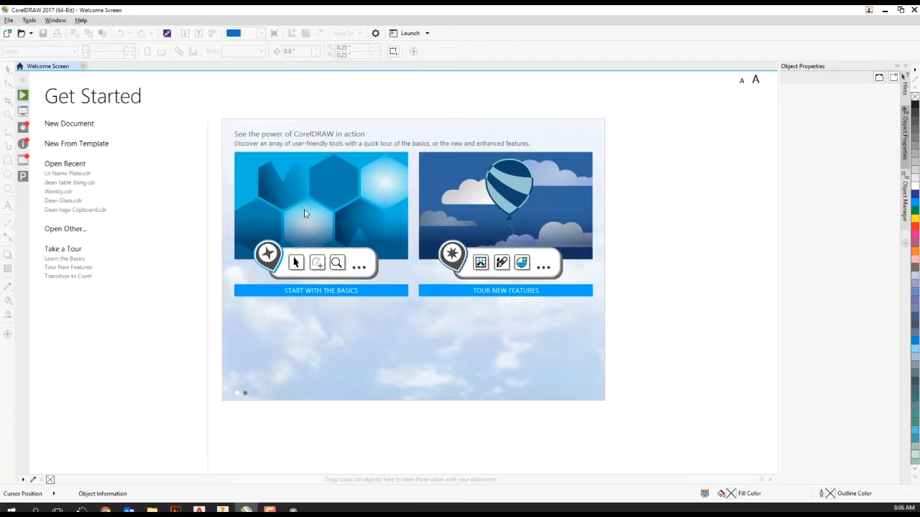
# Create a new document named with the last name plus "Nameplate p0", 15.875 inches wide and 11.875 inches high.
pyautogui.click(69, 125)
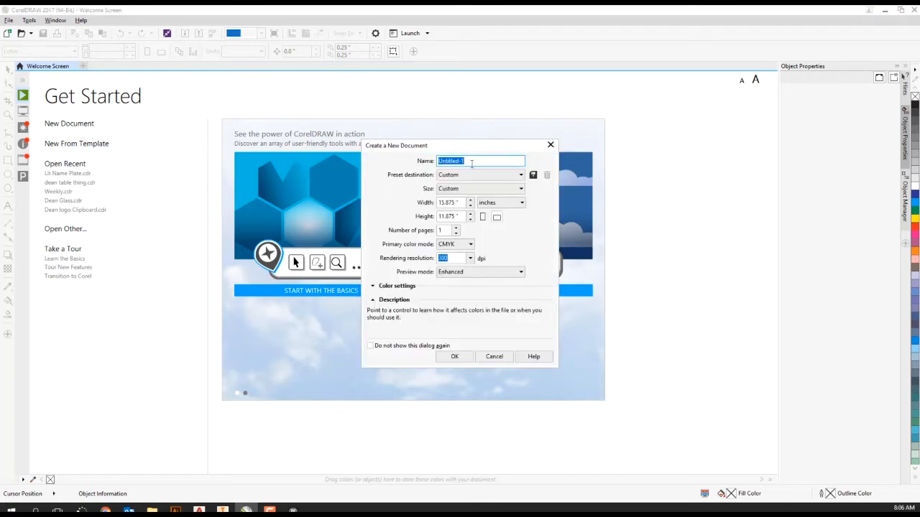
pyautogui.write('Fonte Nameplate pl')
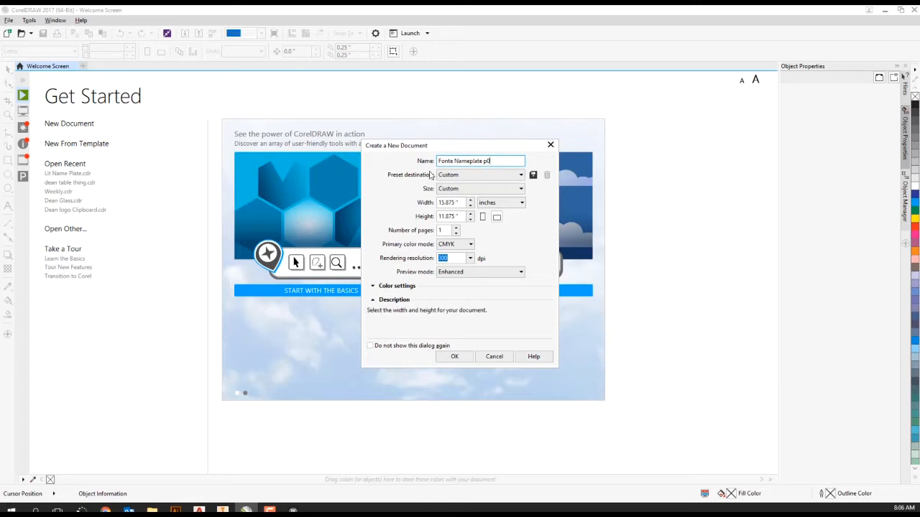
pyautogui.click(452, 202)
pyautogui.write('1')
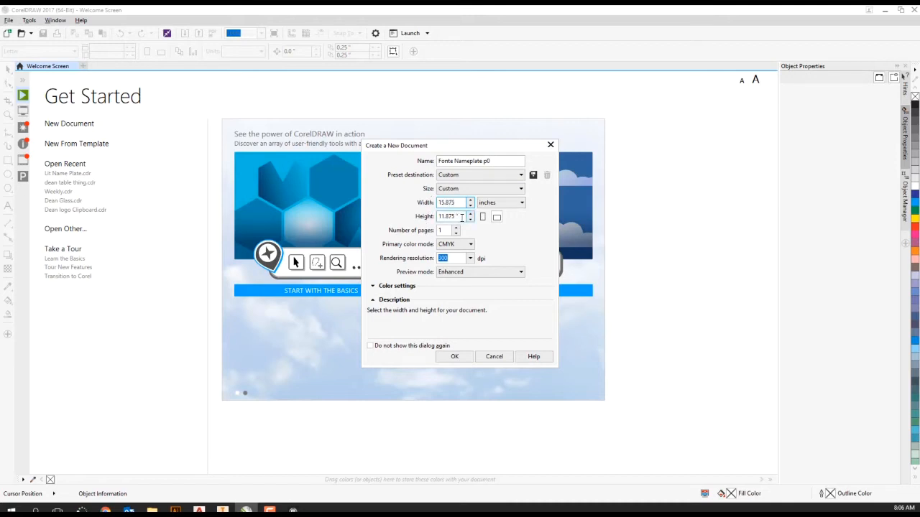
pyautogui.click(462, 216)
pyautogui.write('1')
pyautogui.click(454, 358)
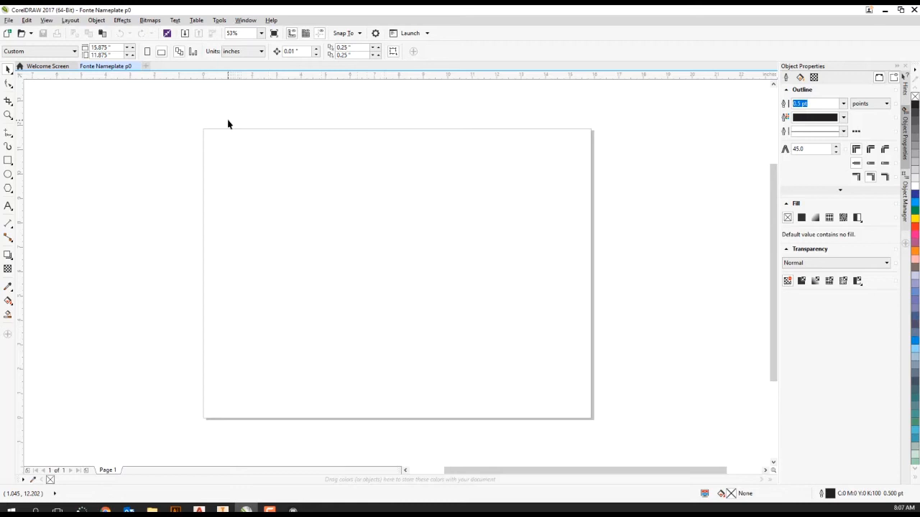
# Browse the H: drive for a file to import, sort it by date modified, and select the "nameplate p0" DXF file.
pyautogui.click(9, 22)
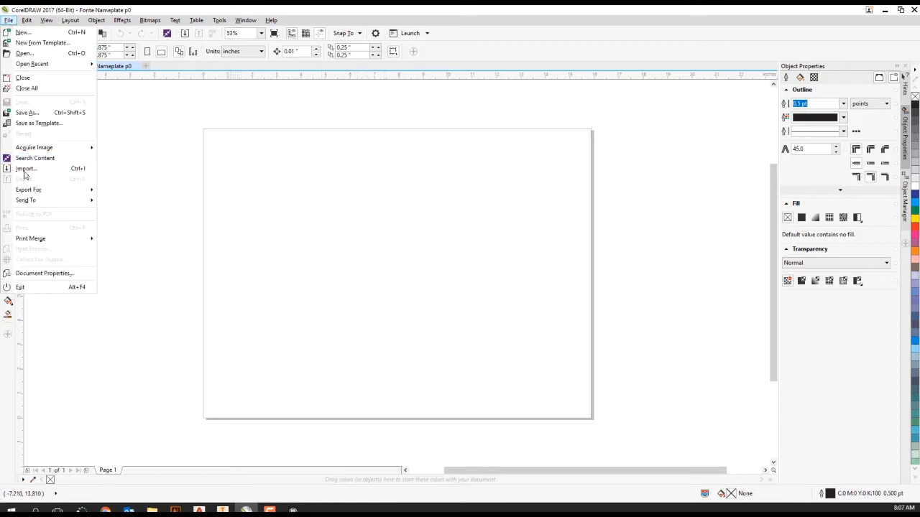
pyautogui.click(26, 169)
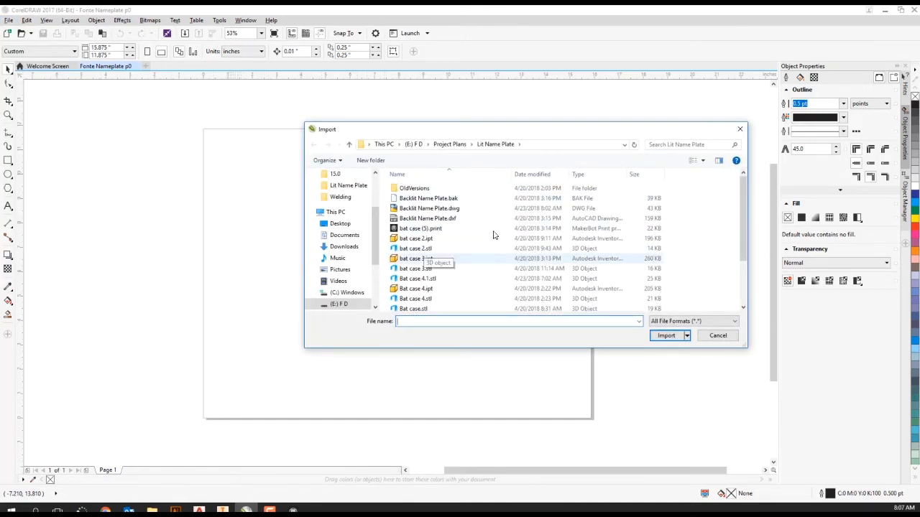
pyautogui.scroll(-3, 359, 236)
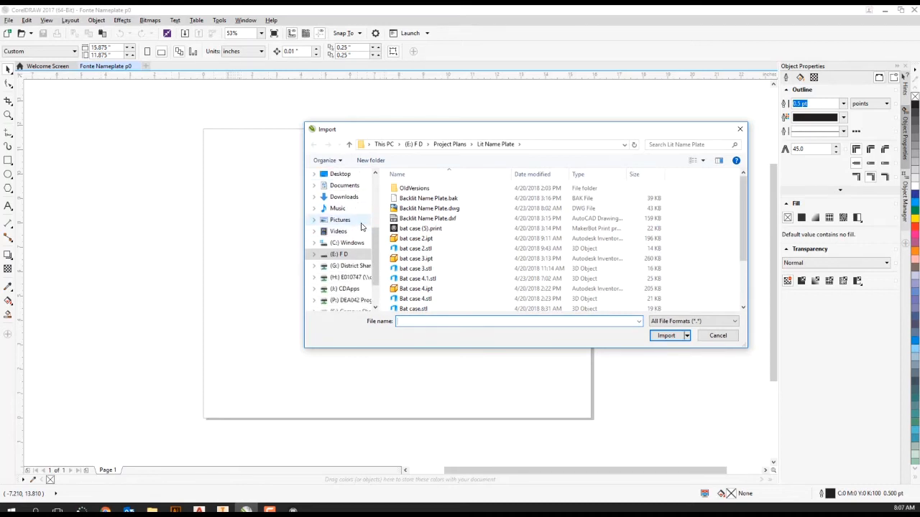
pyautogui.click(348, 281)
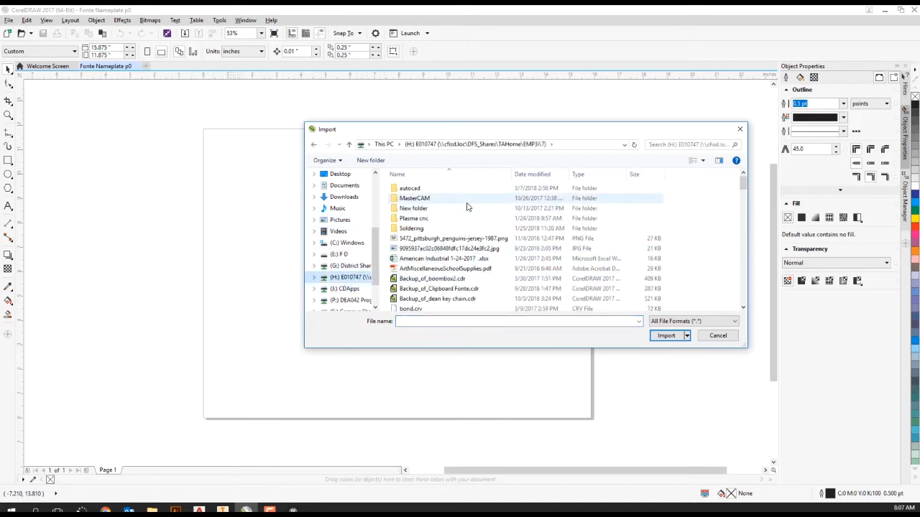
pyautogui.scroll(-1, 440, 210)
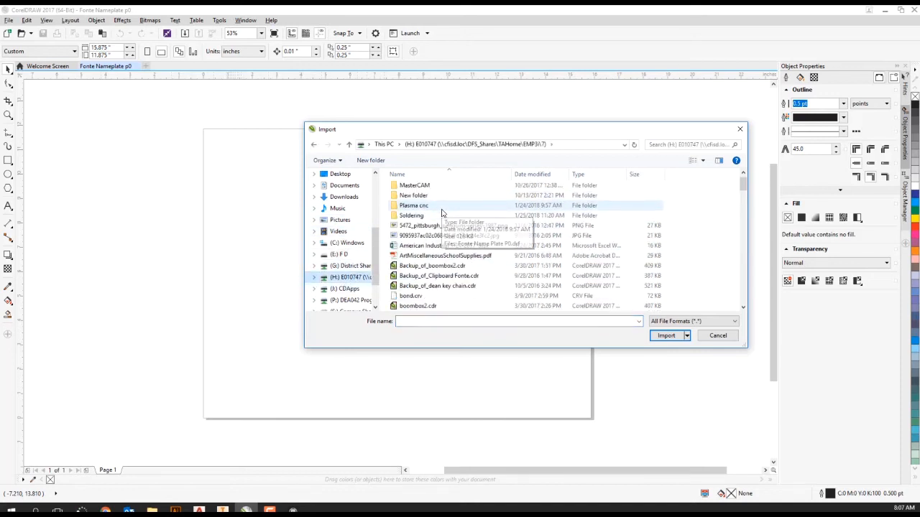
pyautogui.scroll(-6, 441, 213)
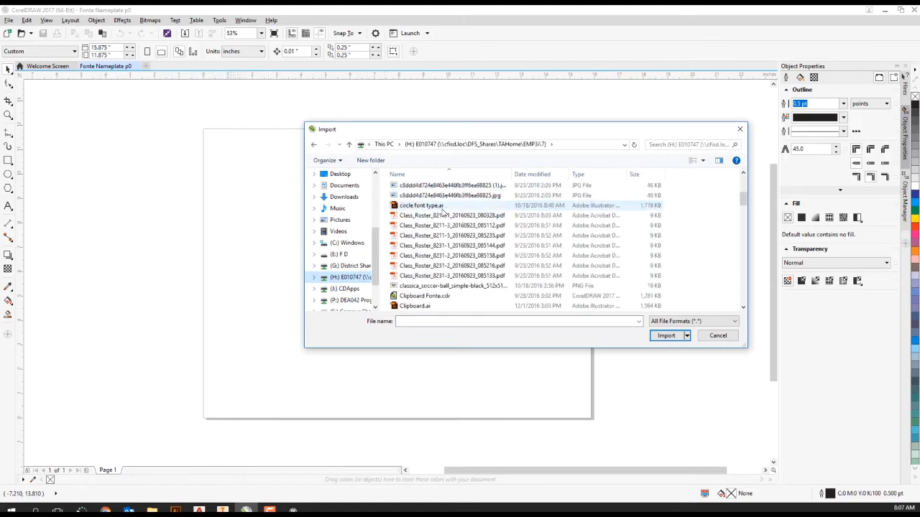
pyautogui.scroll(-3, 444, 211)
pyautogui.scroll(-3, 443, 213)
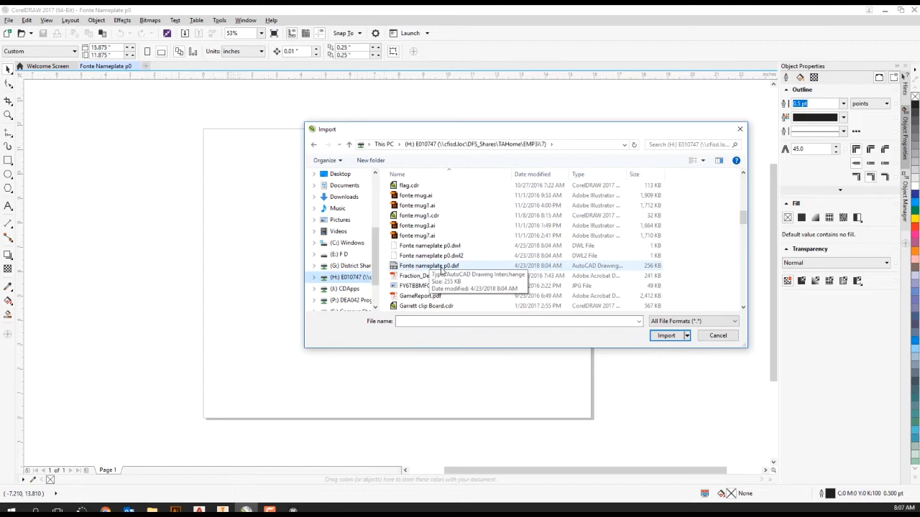
pyautogui.scroll(10, 441, 270)
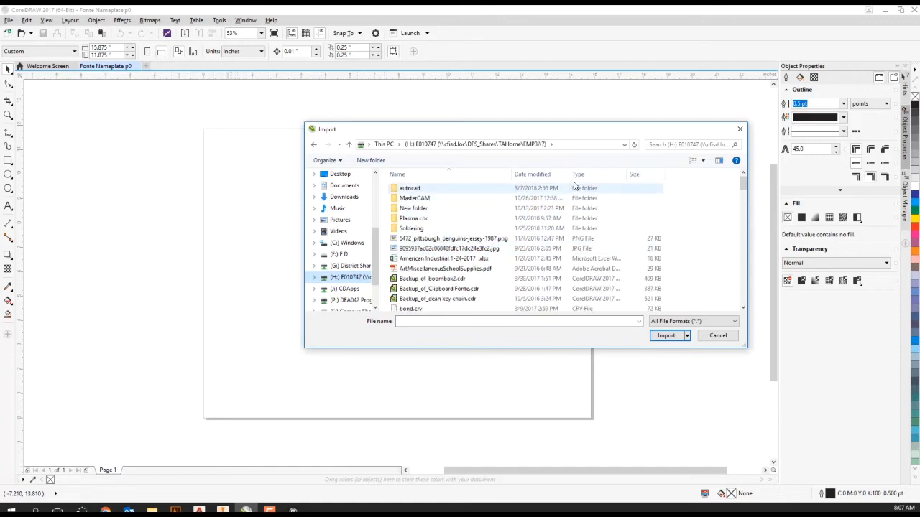
pyautogui.click(538, 176)
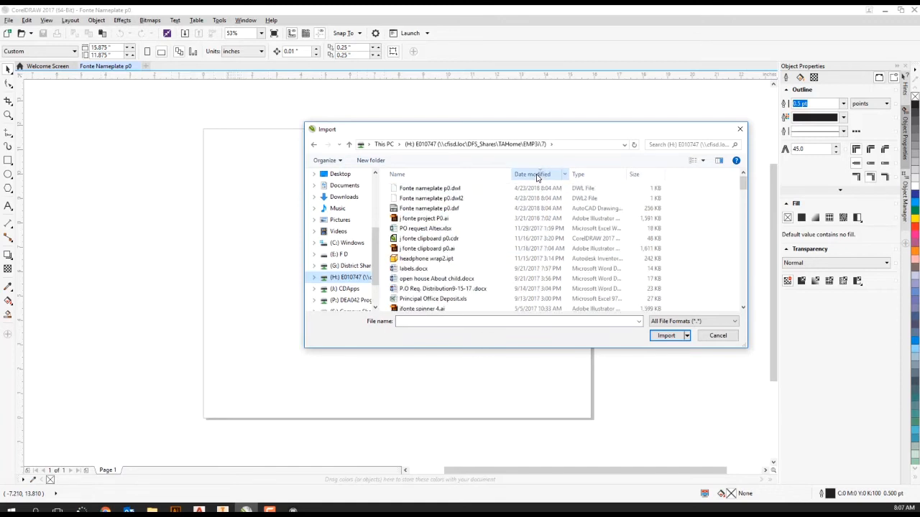
pyautogui.click(422, 210)
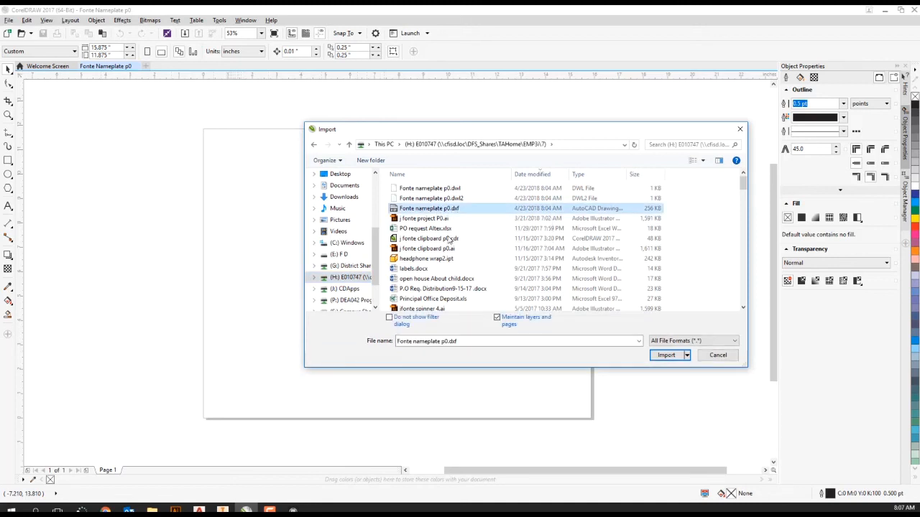
# Import the DXF with Top projection, automatic units and 1:1 scaling, place it at the page's upper-left corner, and deselect it.
pyautogui.click(667, 355)
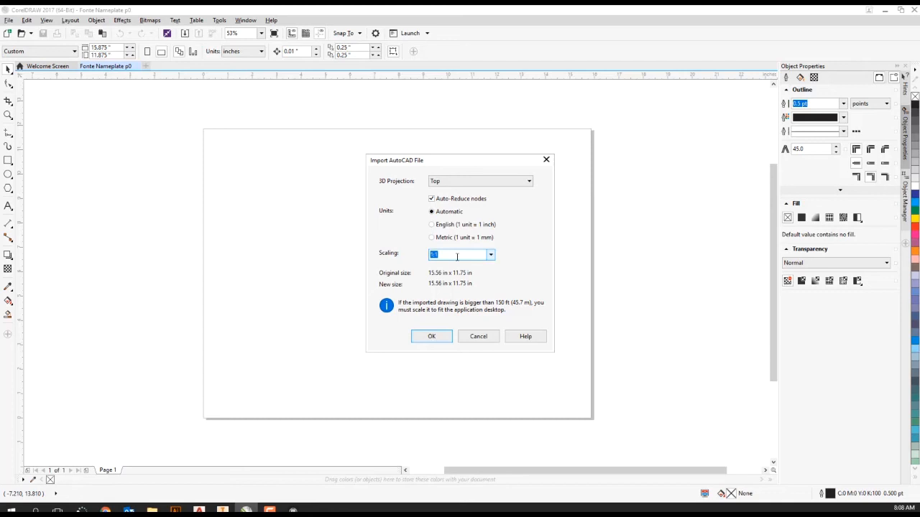
pyautogui.click(428, 336)
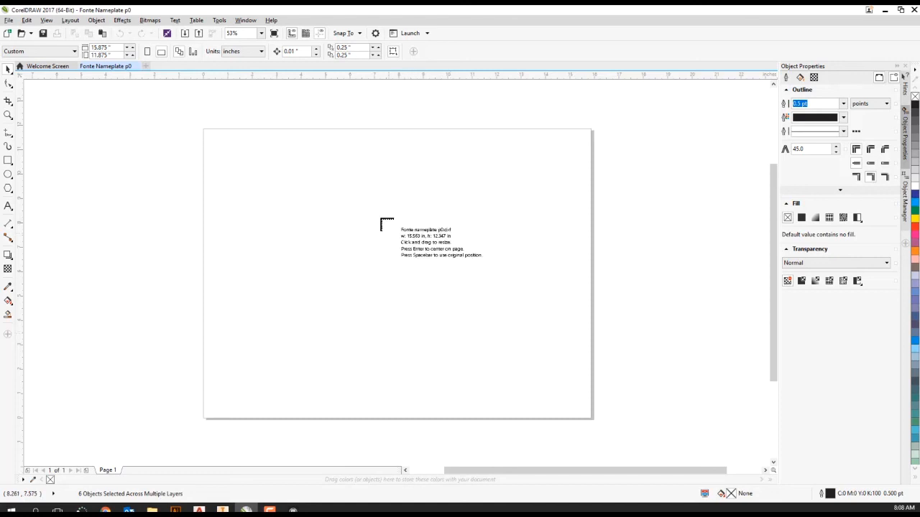
pyautogui.click(204, 131)
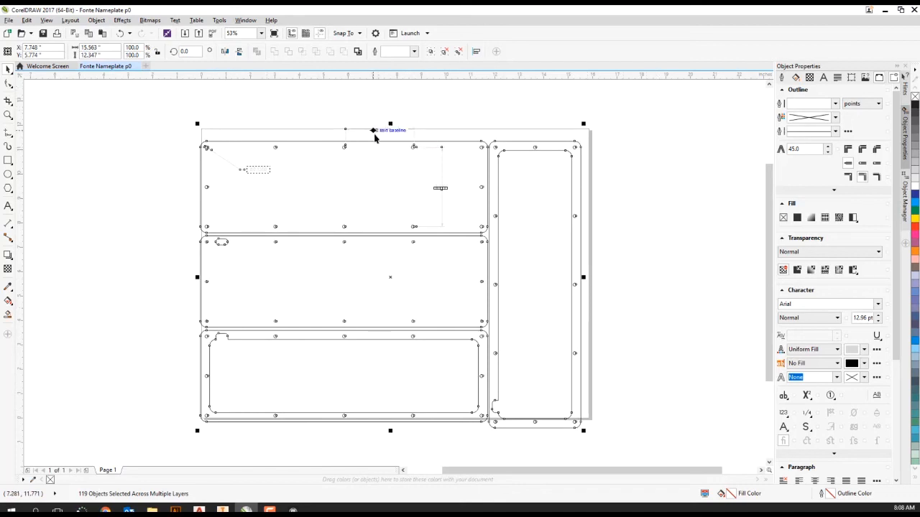
pyautogui.click(661, 214)
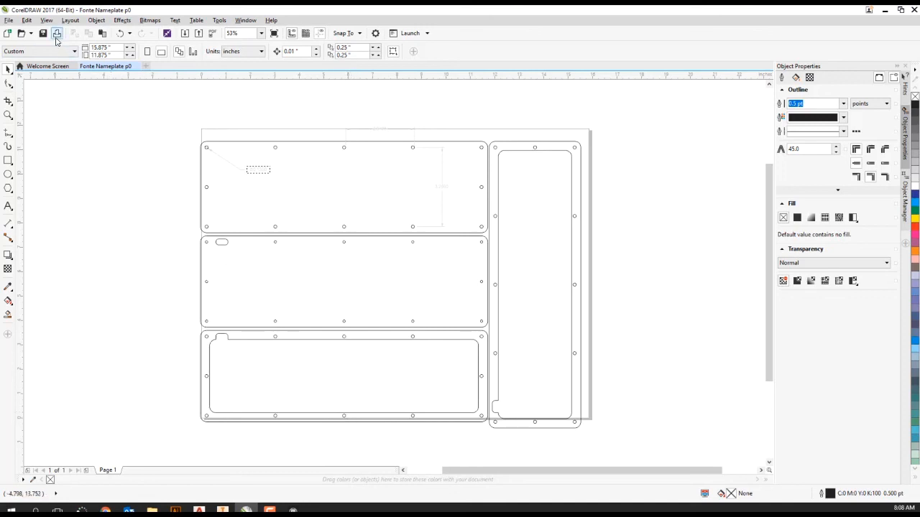
# Save the drawing to the H: drive as a CDR file in Version 19.0 (2017), keeping the "Nameplate p0" document name.
pyautogui.click(8, 21)
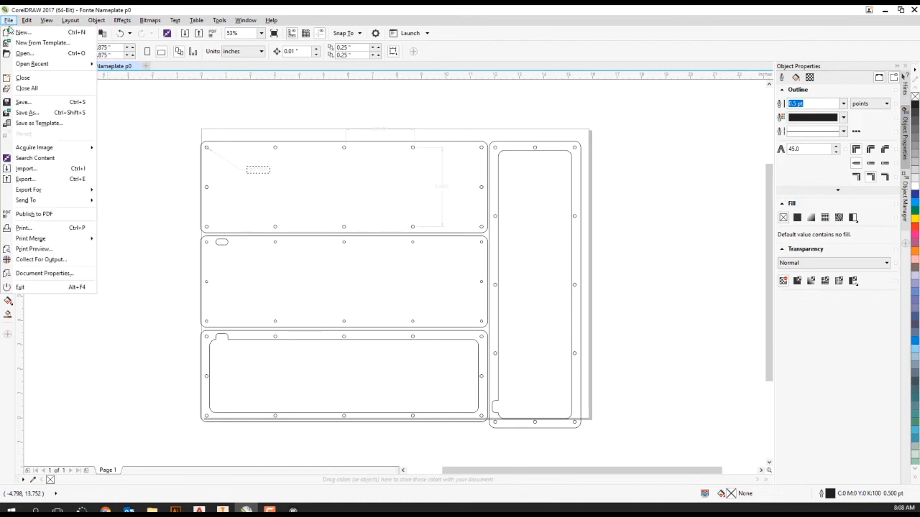
pyautogui.click(23, 113)
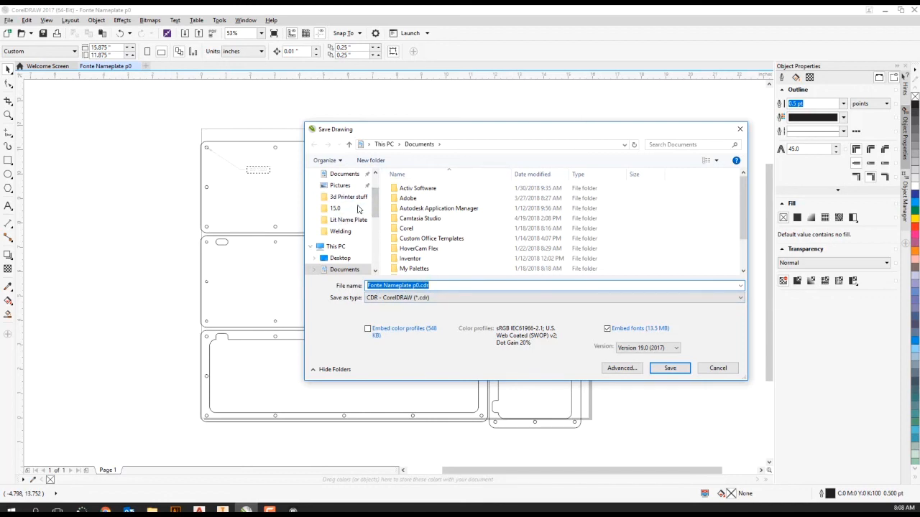
pyautogui.scroll(-3, 356, 209)
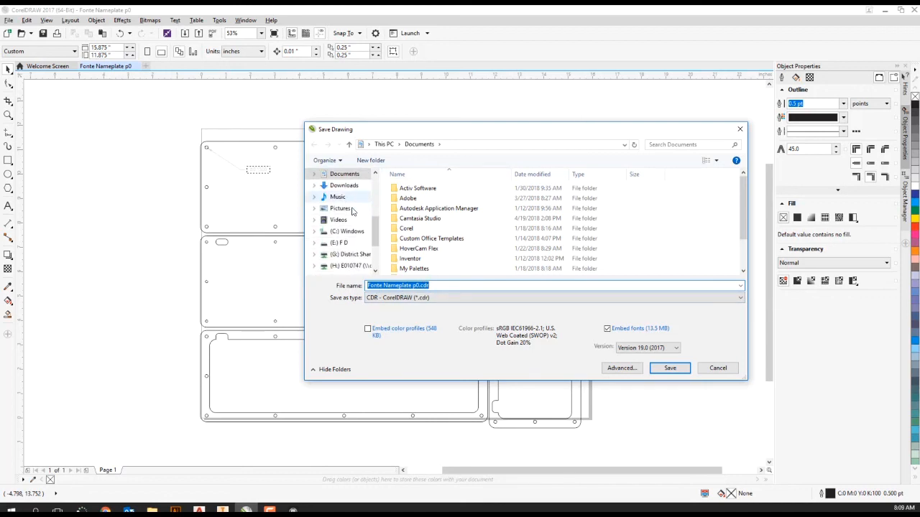
pyautogui.scroll(-1, 352, 215)
pyautogui.click(343, 243)
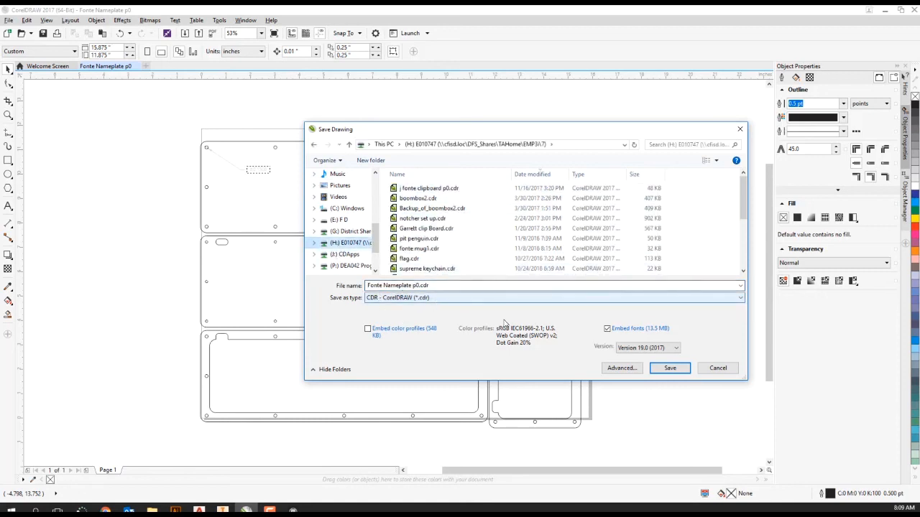
pyautogui.click(669, 369)
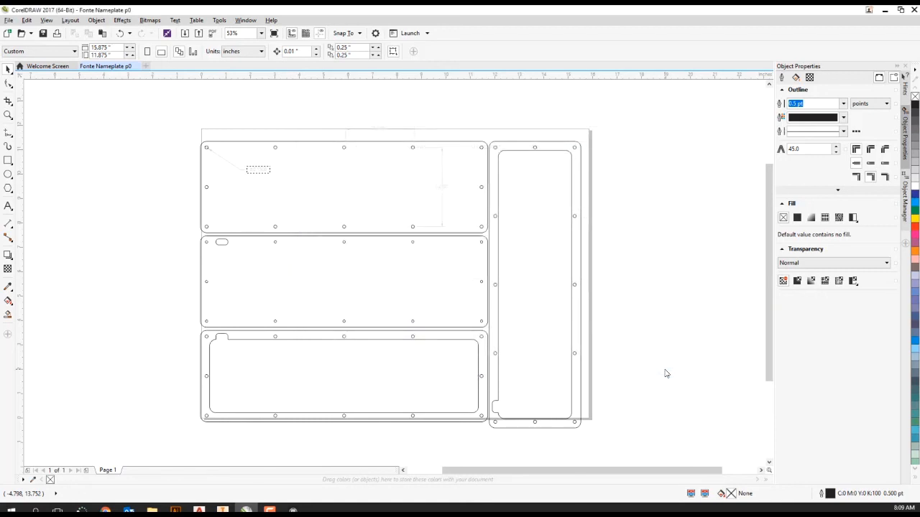